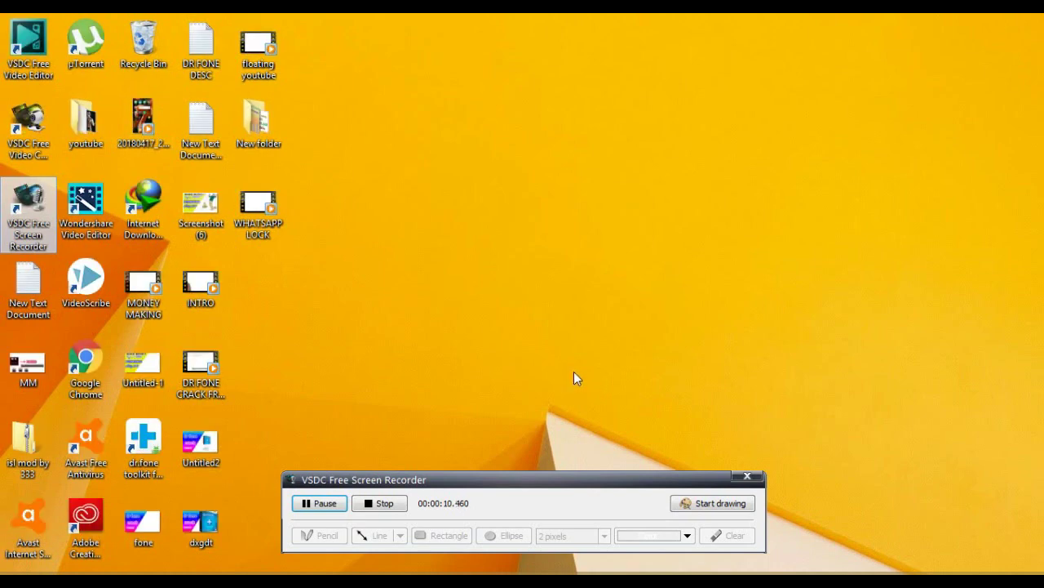
Step: Search the Start screen for 'RUN' and launch the Run app
left_click(7, 571)
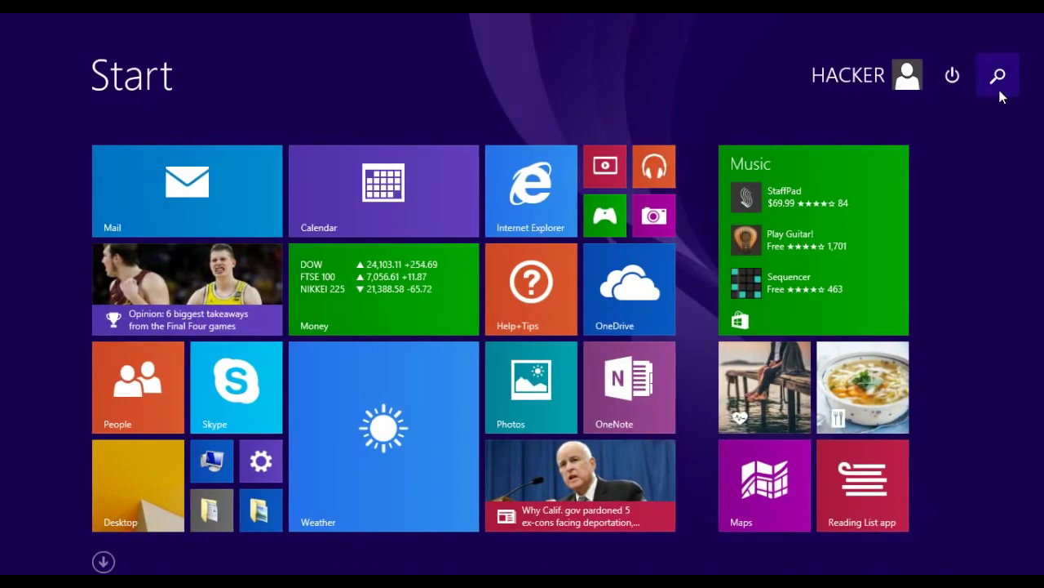
left_click(997, 76)
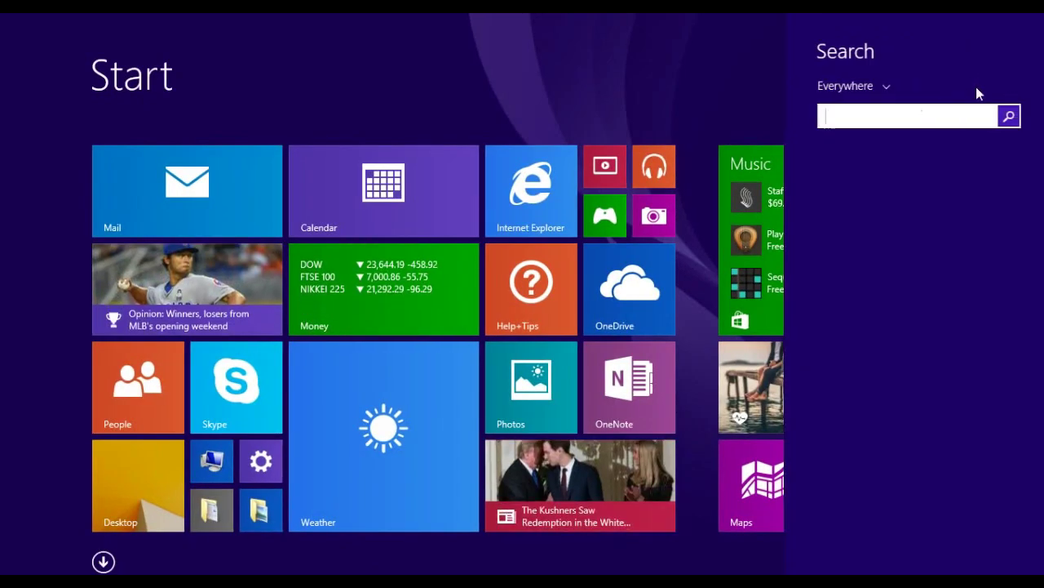
type("RUN")
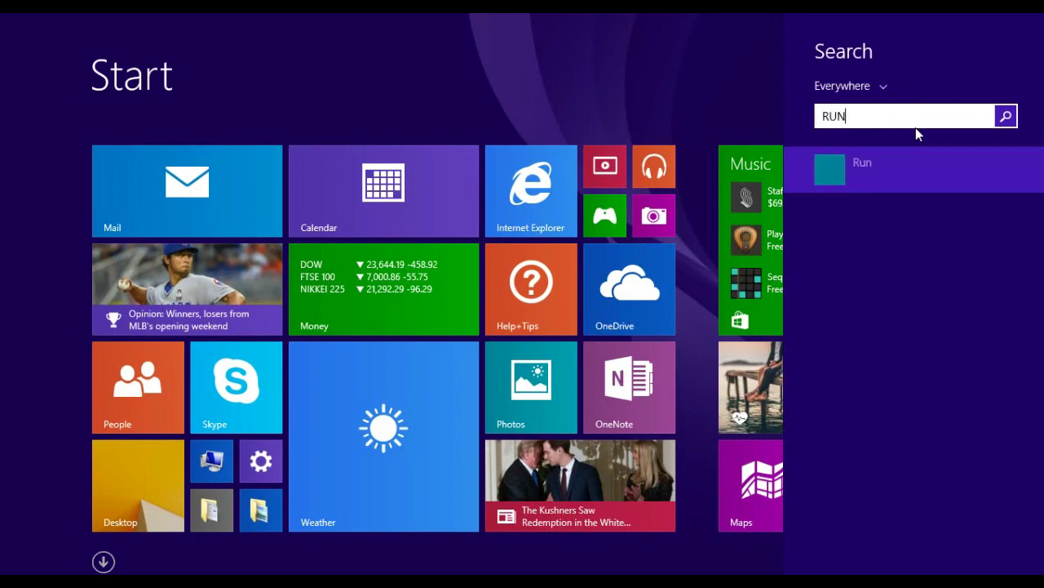
left_click(854, 173)
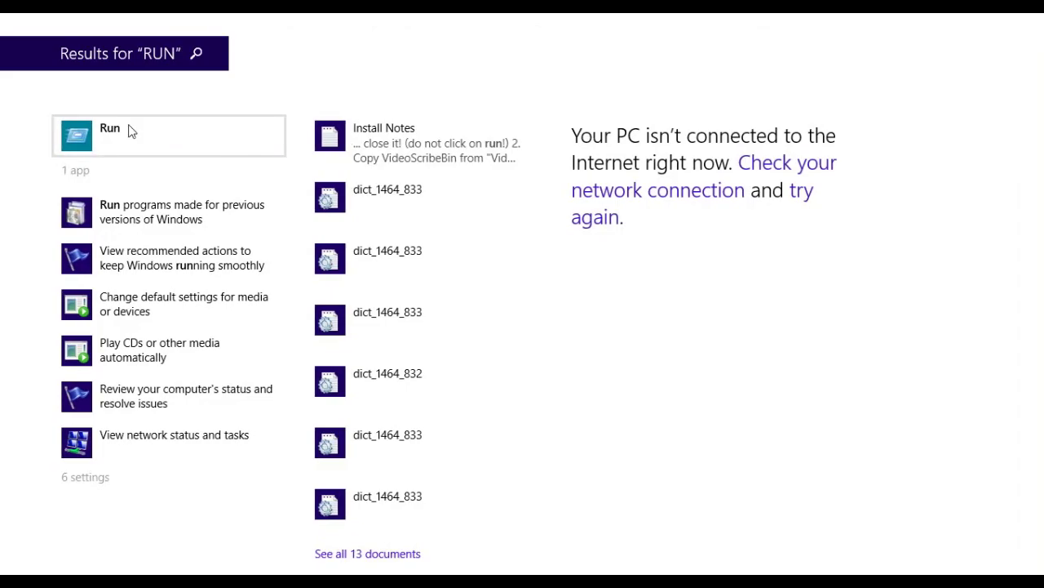
left_click(131, 129)
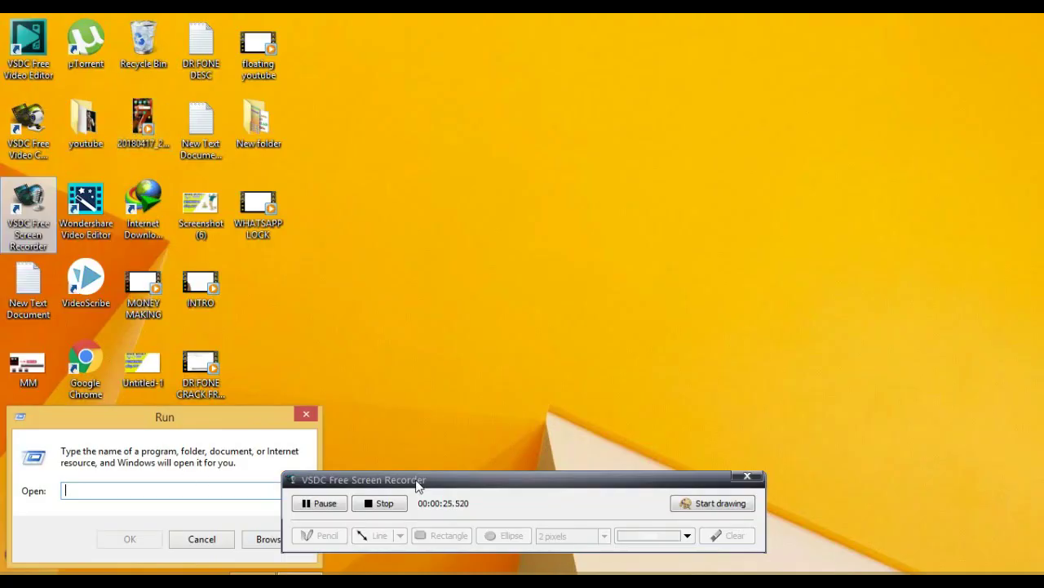
Step: Run 'TEMP' and grant permission to open the C:\Windows\Temp folder
left_click(93, 492)
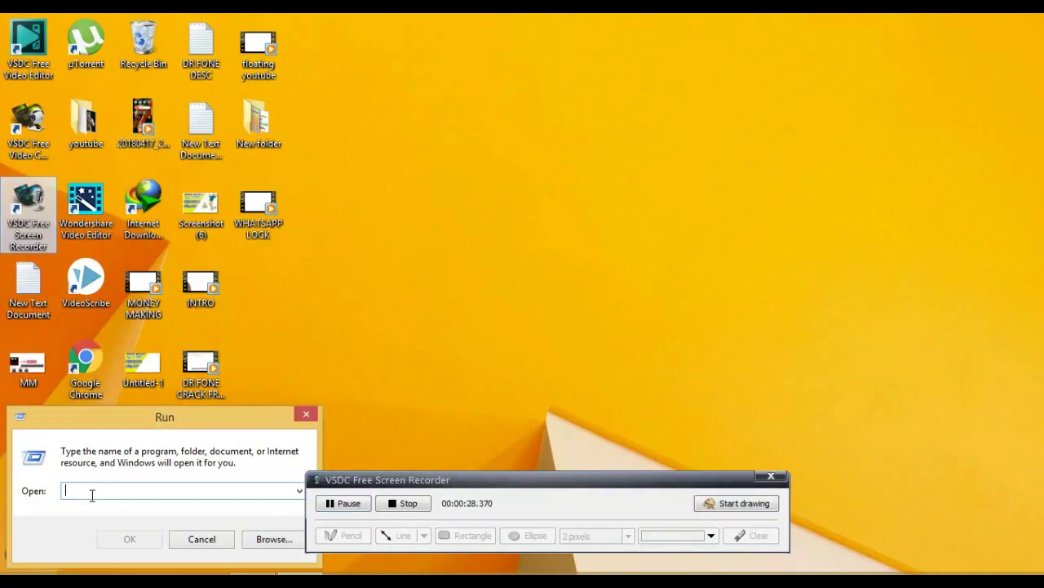
type("TE")
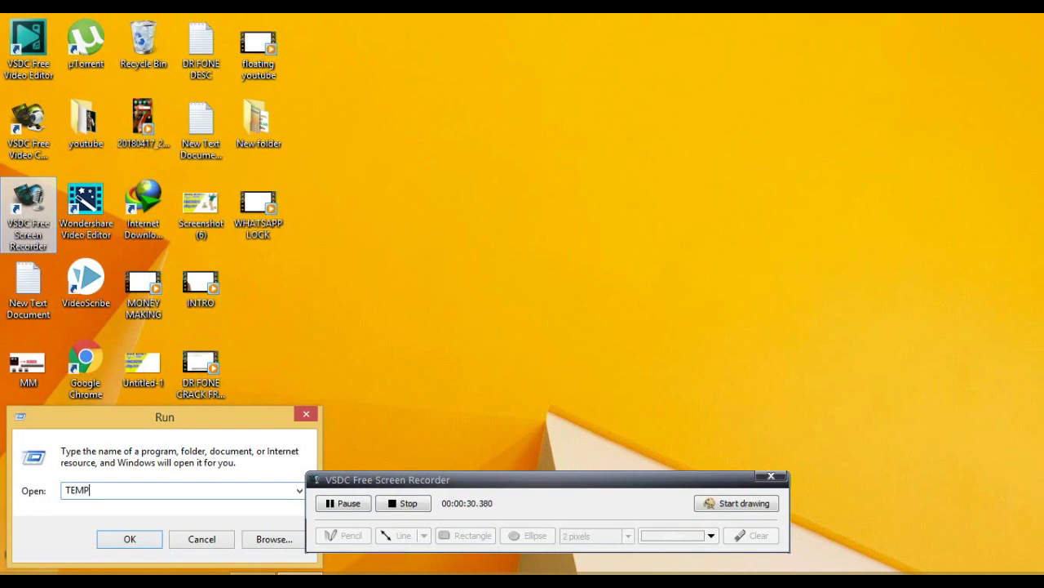
type("MP")
key("Return")
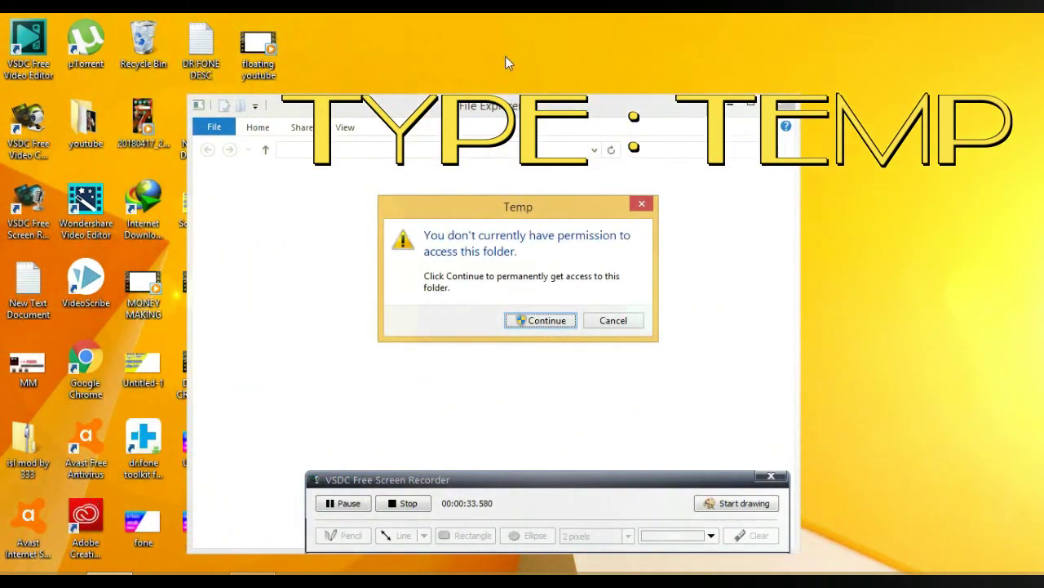
left_click(548, 320)
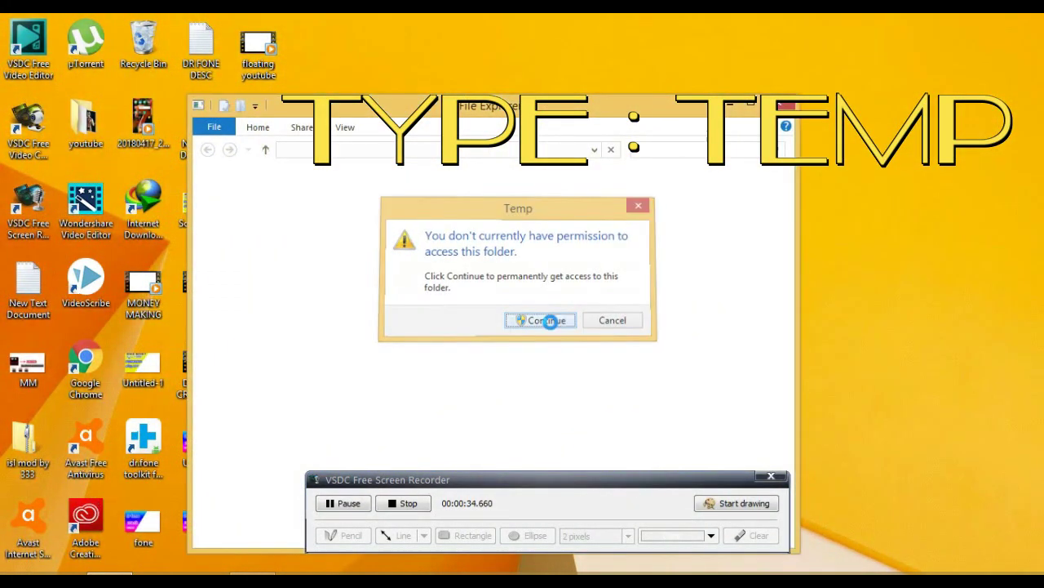
Step: Maximize the Temp window, delete all its items leaving three leftovers, and close it
left_click(750, 105)
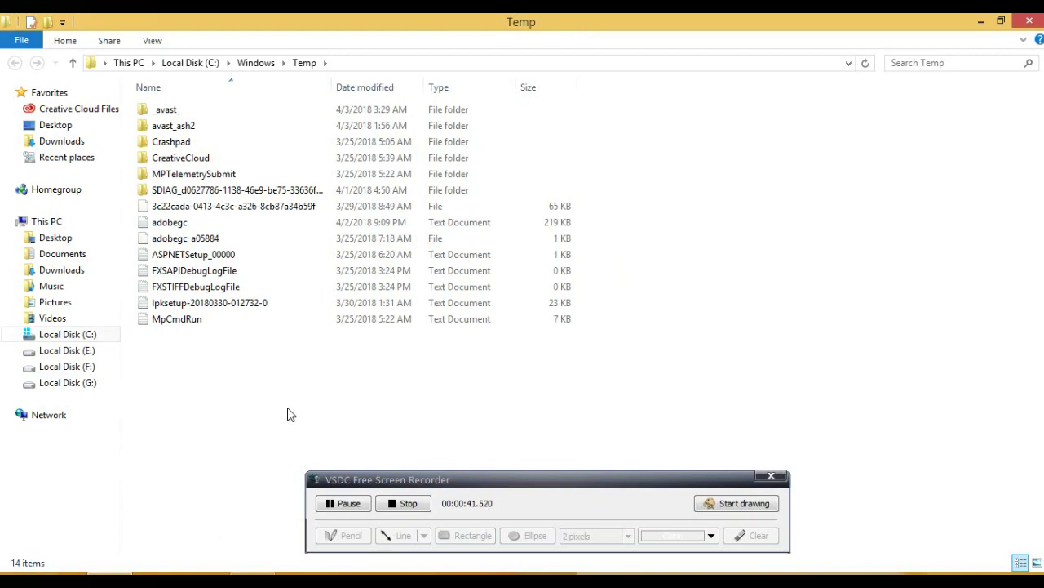
key("ctrl+a")
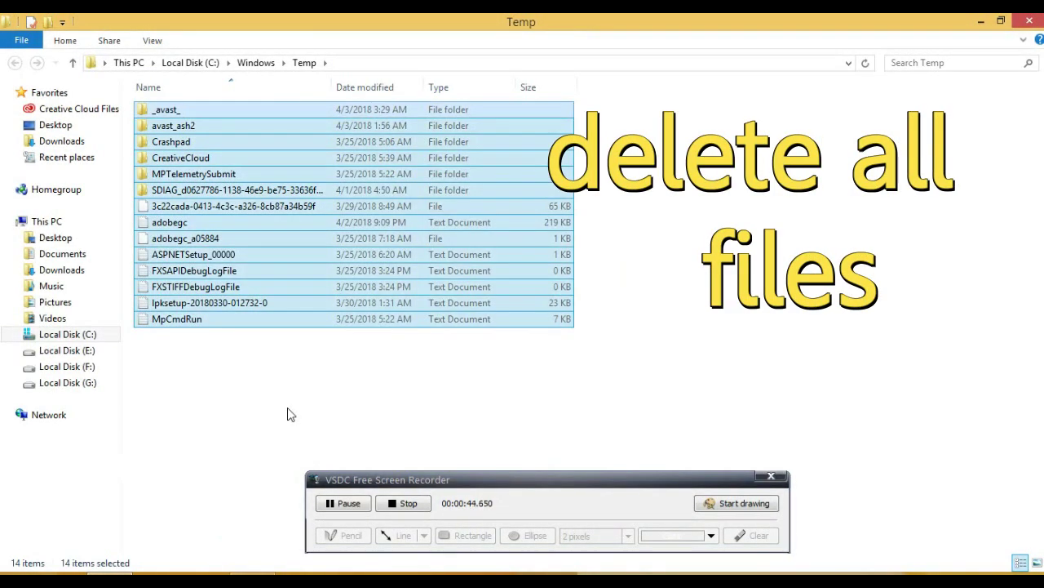
right_click(278, 259)
left_click(316, 400)
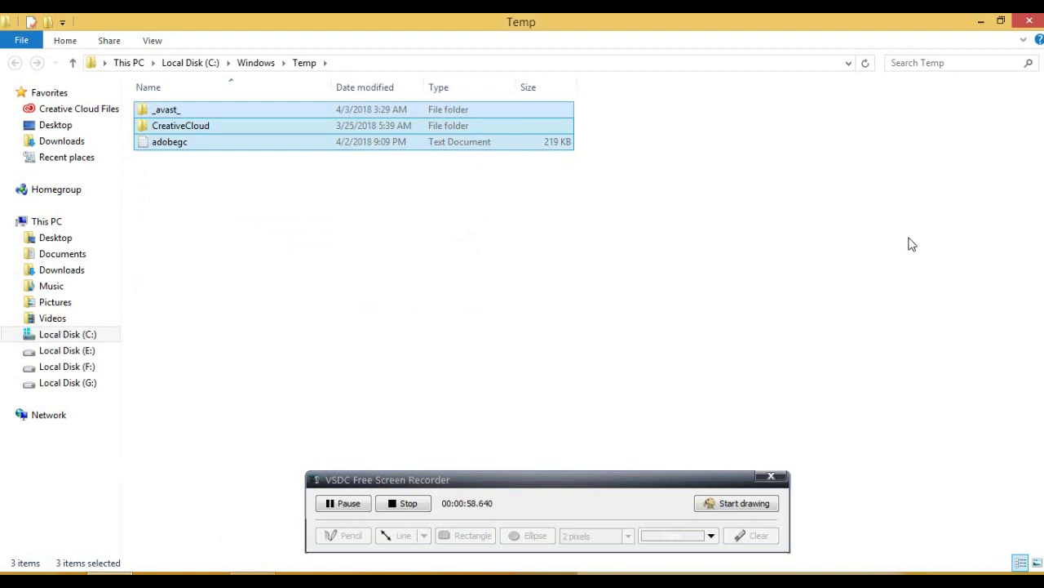
left_click(1027, 20)
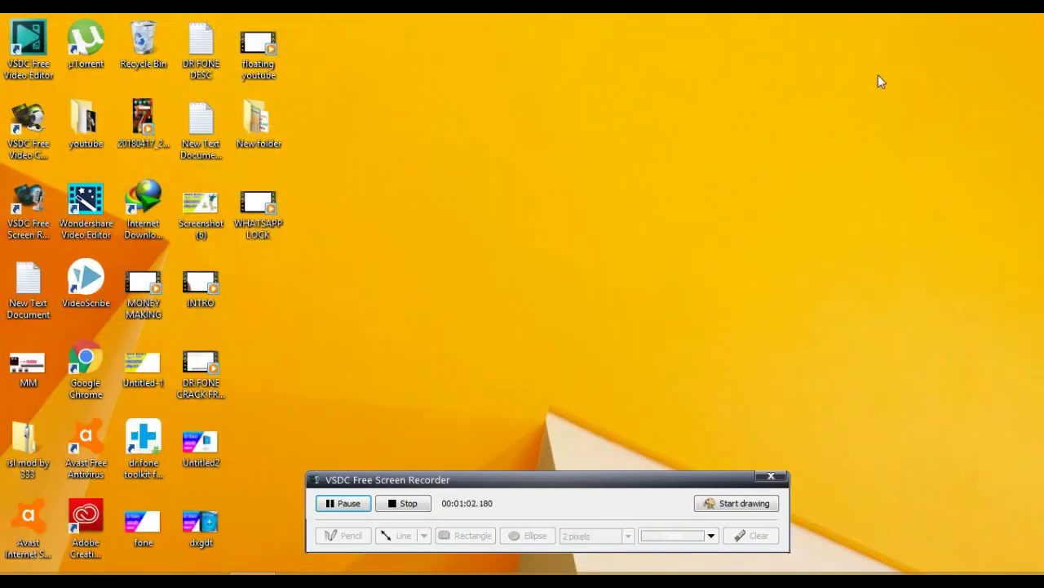
Step: Search Start for 'POWER OPTION' and open the Power Options settings
left_click(7, 571)
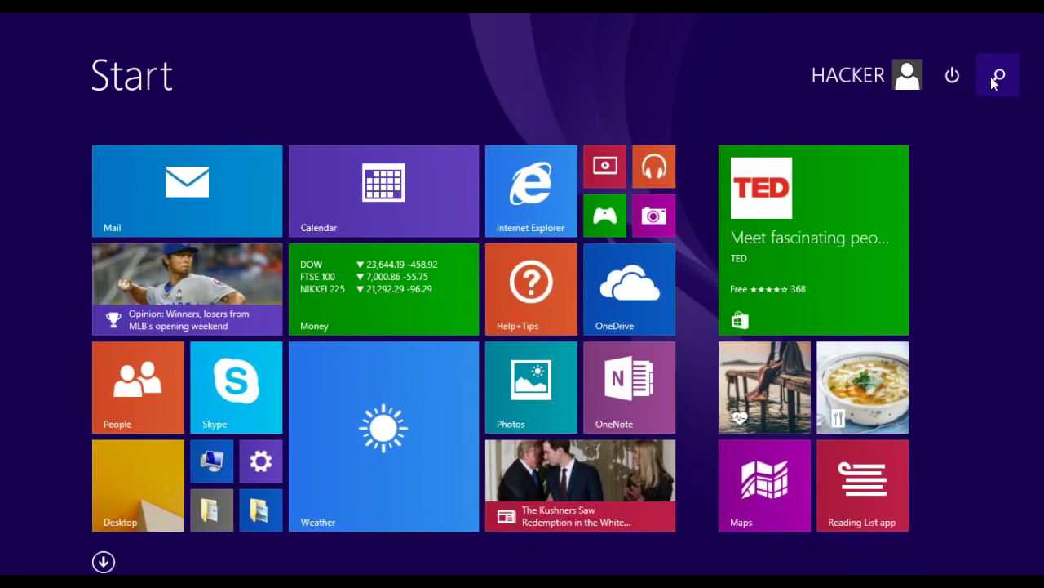
left_click(997, 75)
type("PO")
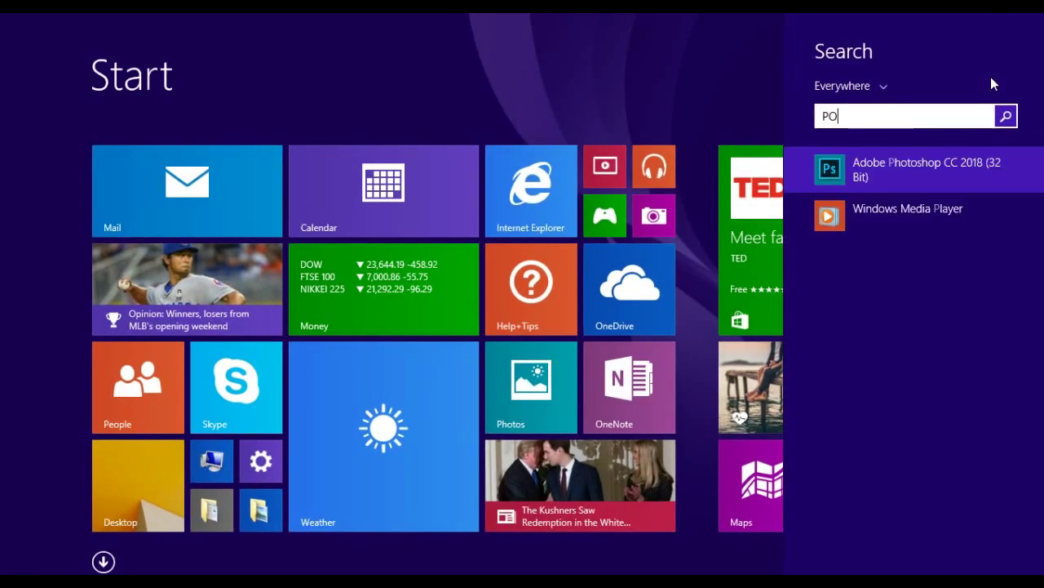
type("WER OPTION")
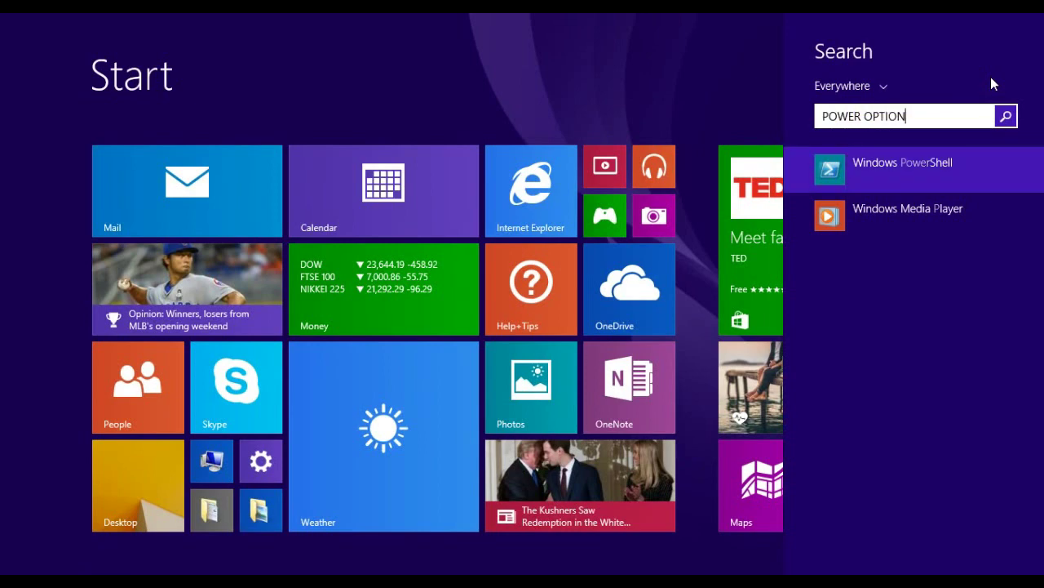
key("Return")
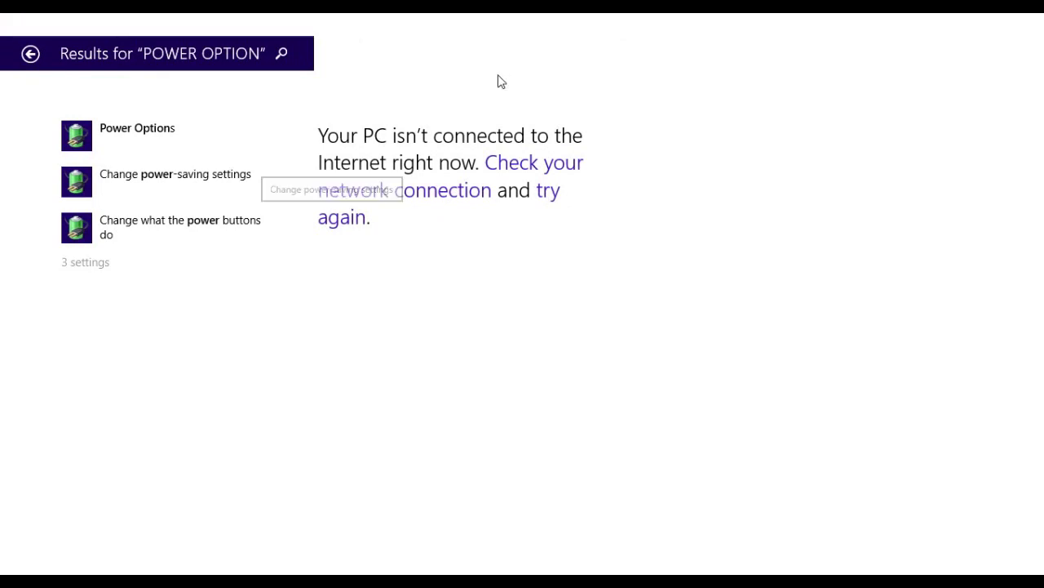
left_click(171, 143)
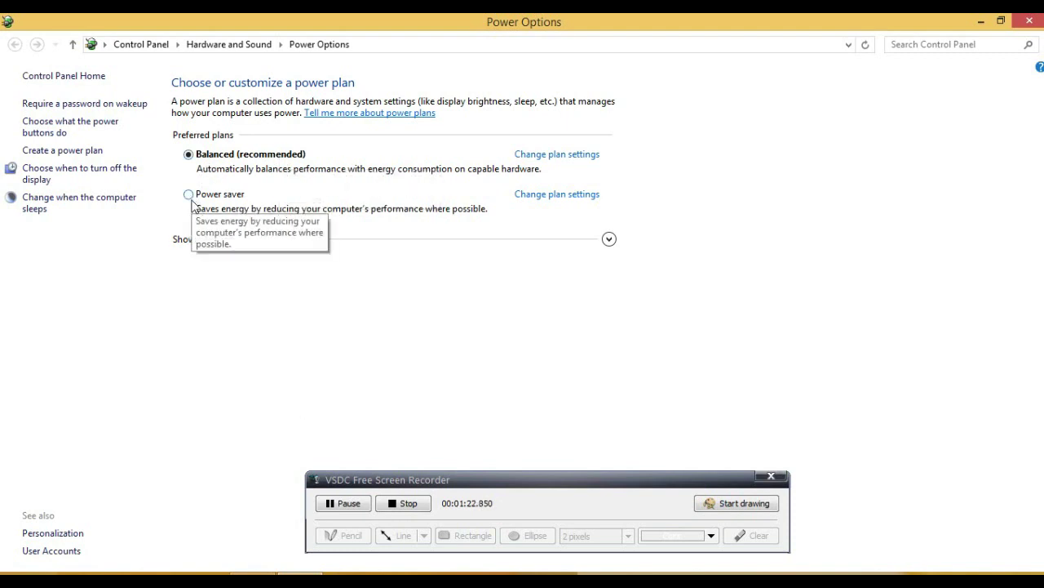
Step: Switch the power plan from Balanced to High performance, then close Power Options
left_click(608, 239)
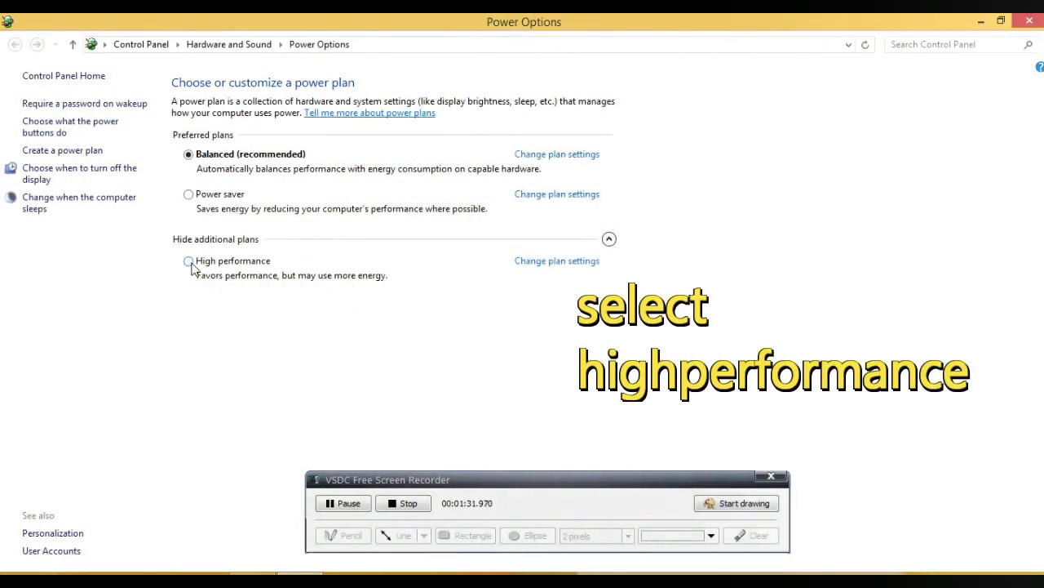
left_click(190, 261)
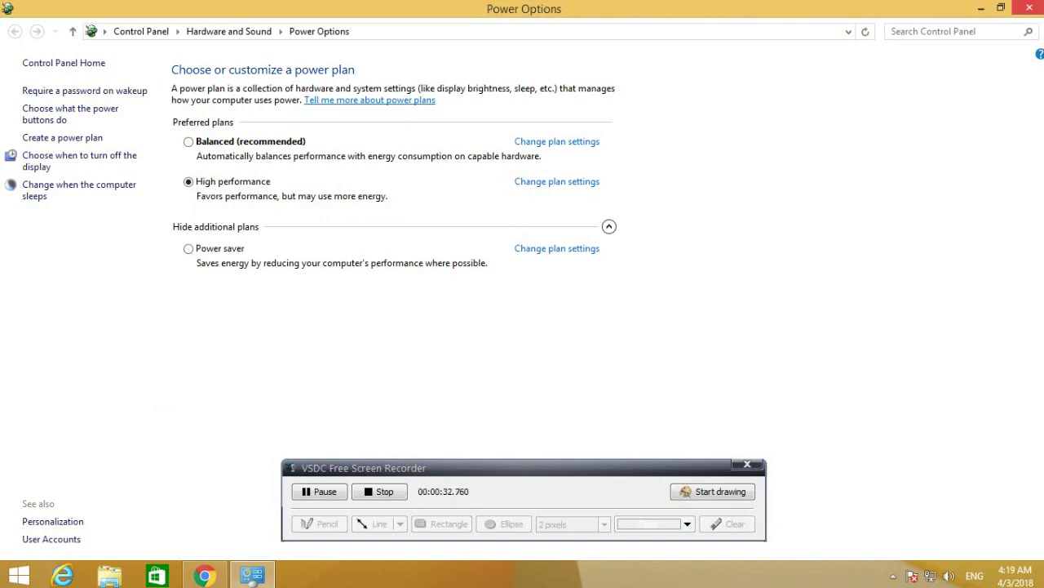
left_click(1030, 8)
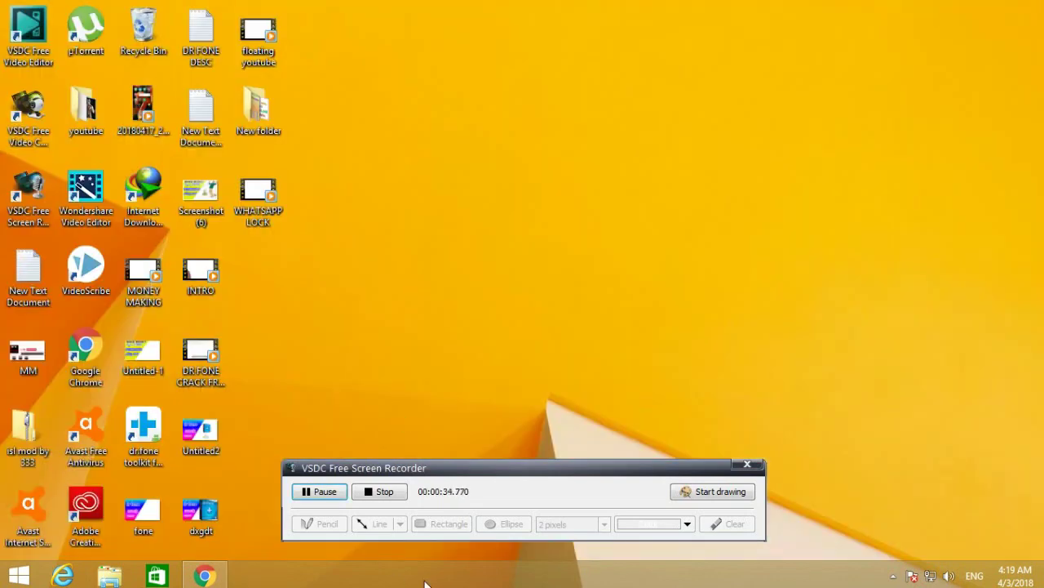
Step: Launch Task Manager from the taskbar's context menu and maximize its window
right_click(569, 581)
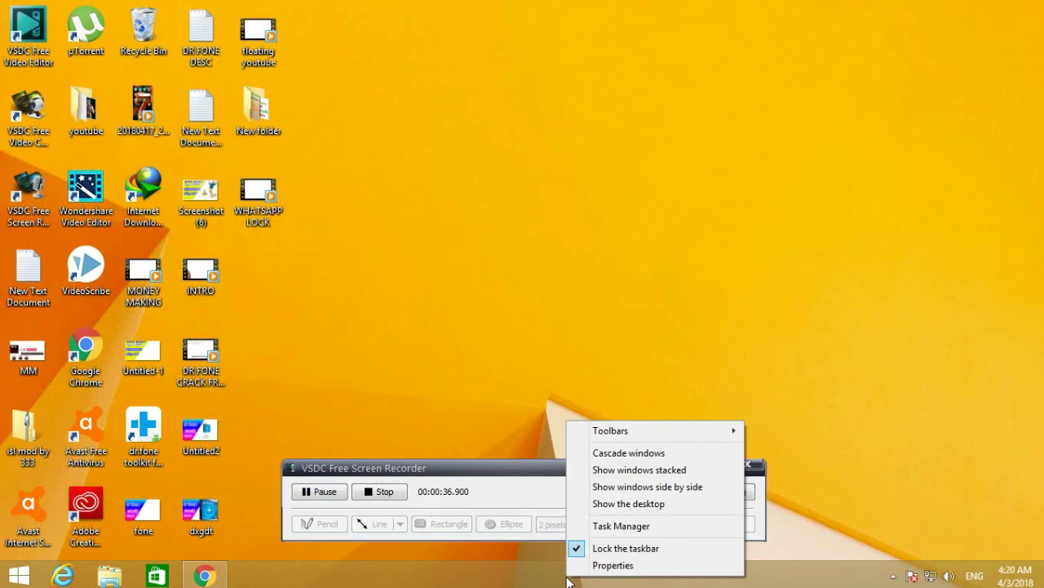
left_click(634, 531)
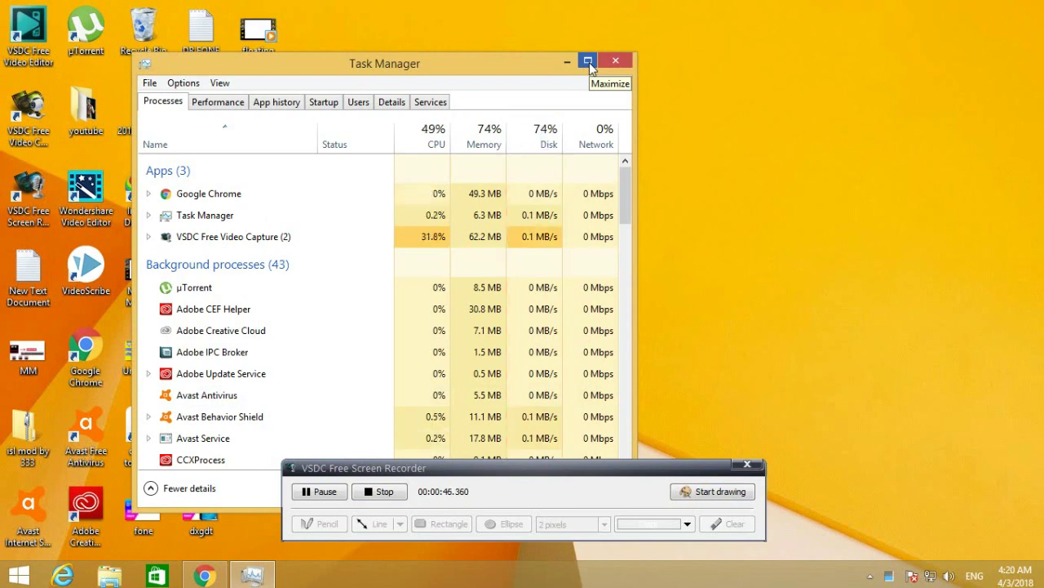
left_click(589, 62)
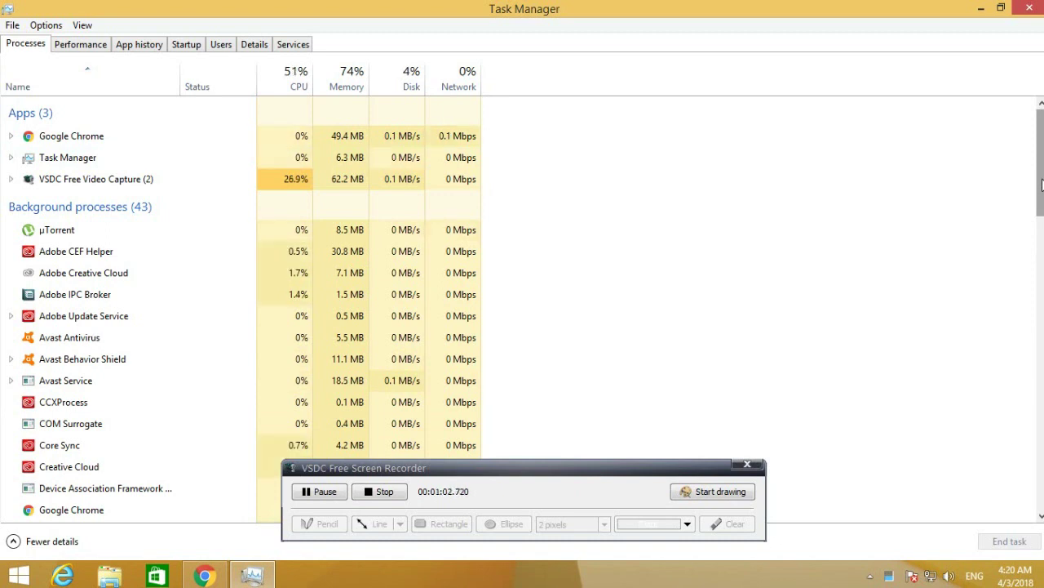
Step: End the MobileGo Driver Installer background process
scroll(245, 310, "down", 1)
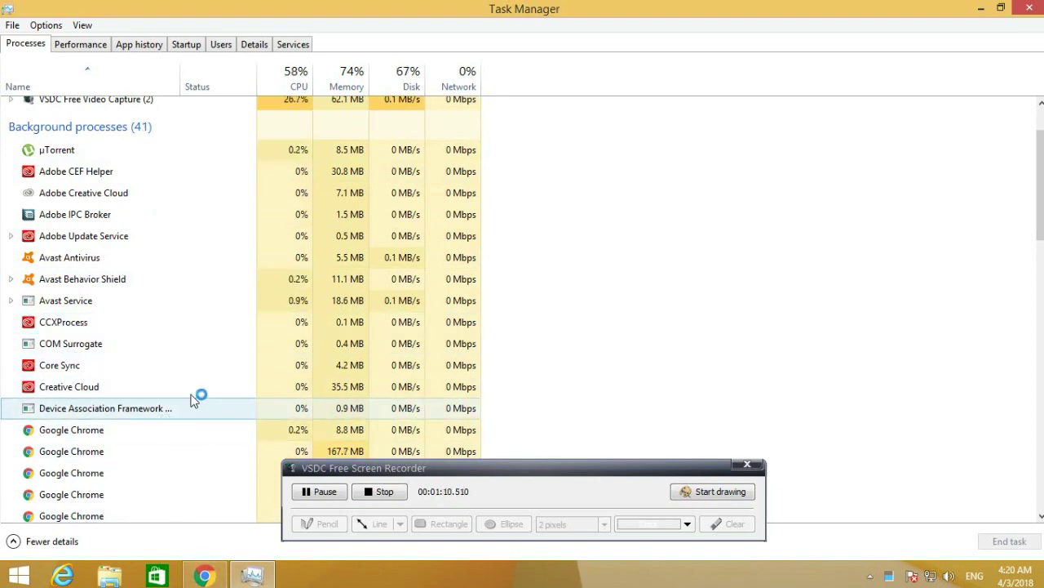
left_click_drag(1038, 183, 1036, 298)
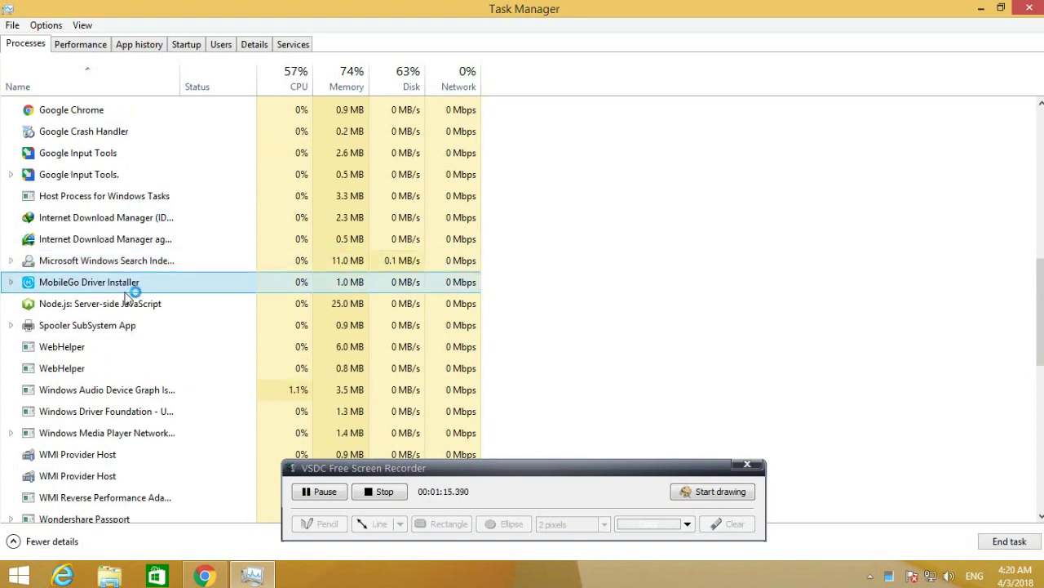
right_click(132, 289)
left_click(191, 318)
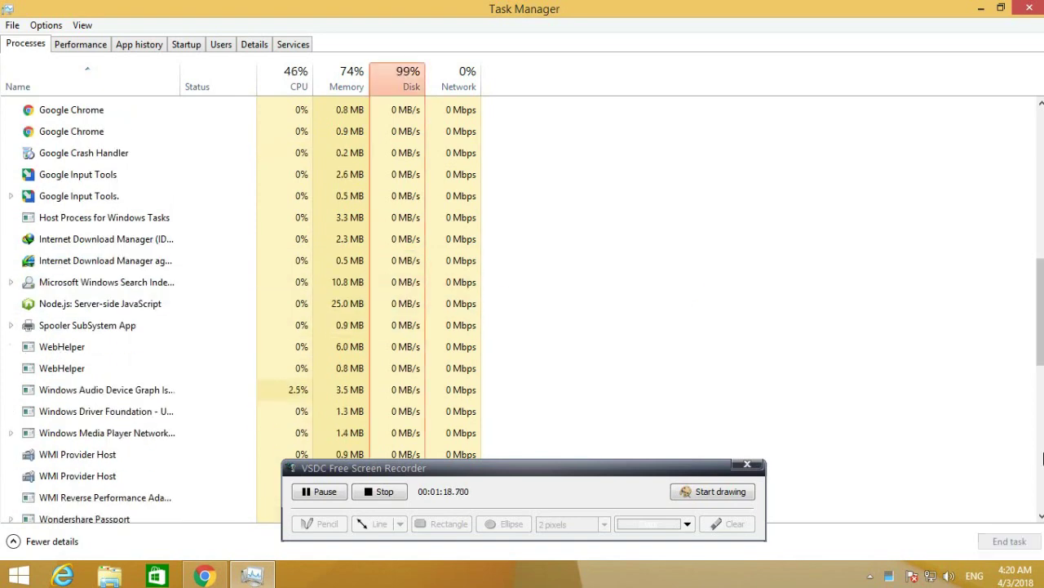
Step: End the μTorrent process and close Task Manager
left_click_drag(1040, 311, 1040, 230)
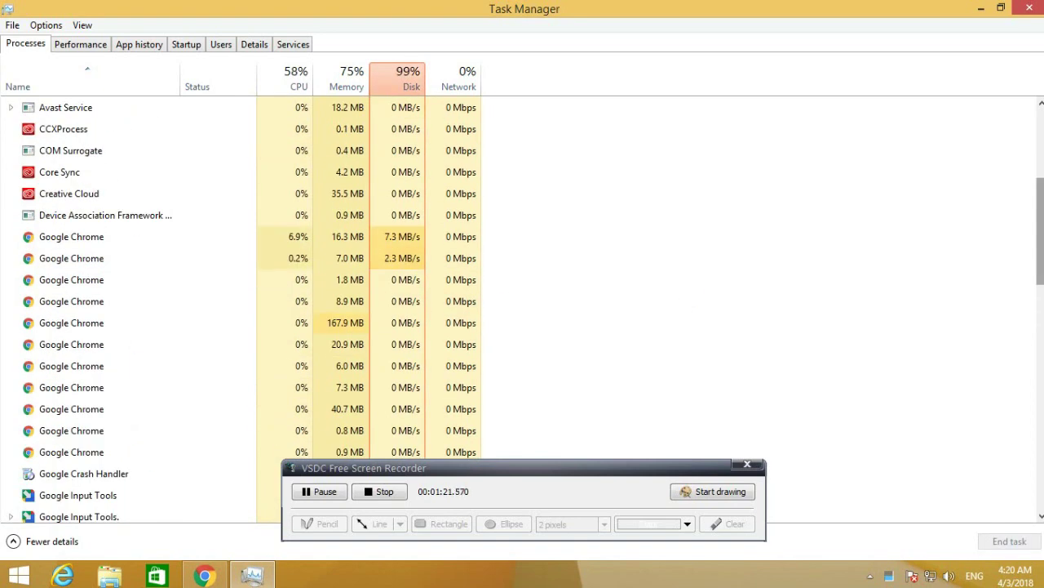
left_click_drag(1040, 277, 1039, 217)
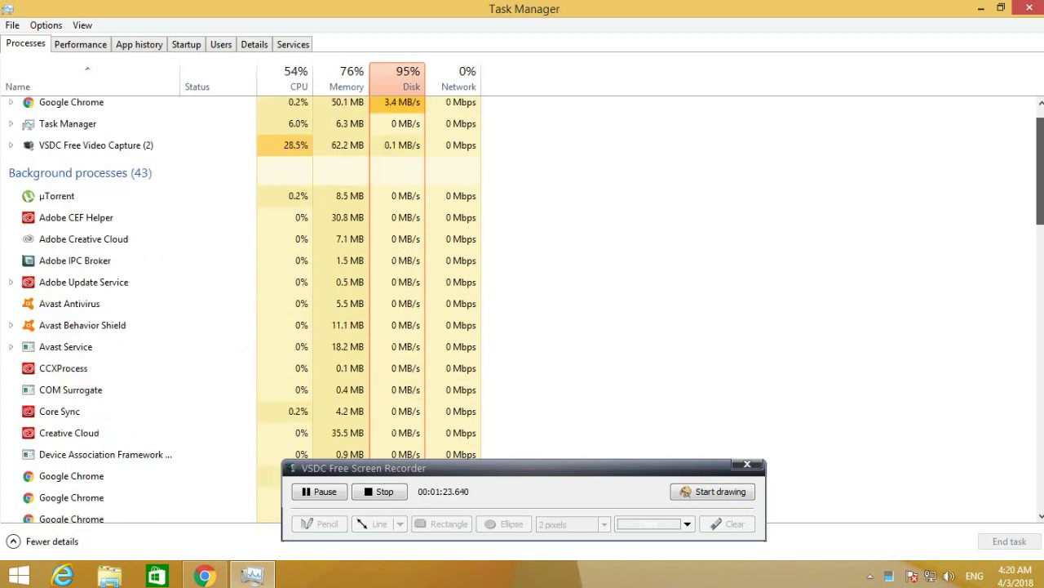
right_click(79, 201)
left_click(122, 210)
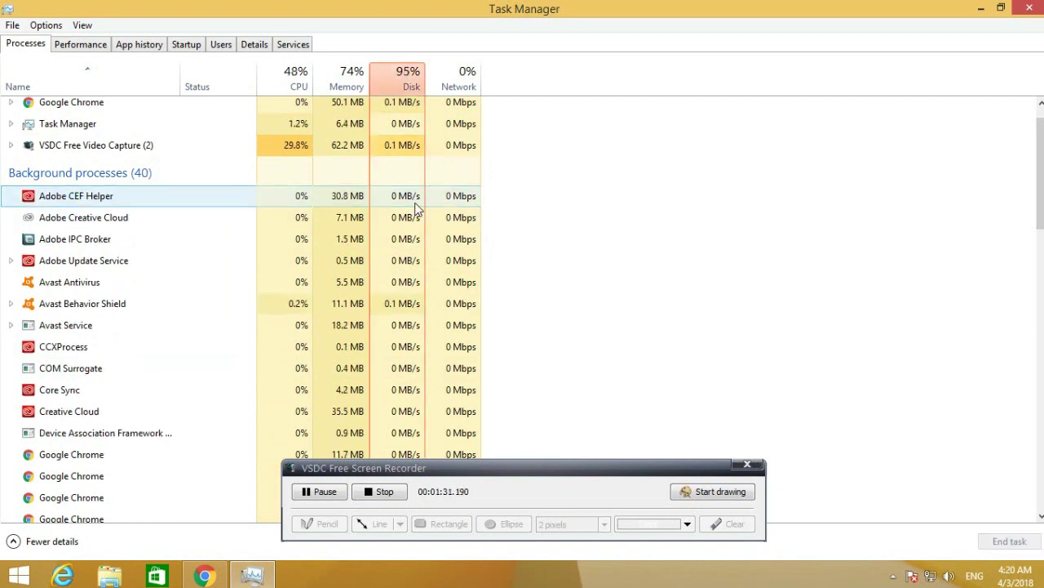
key("alt+F4")
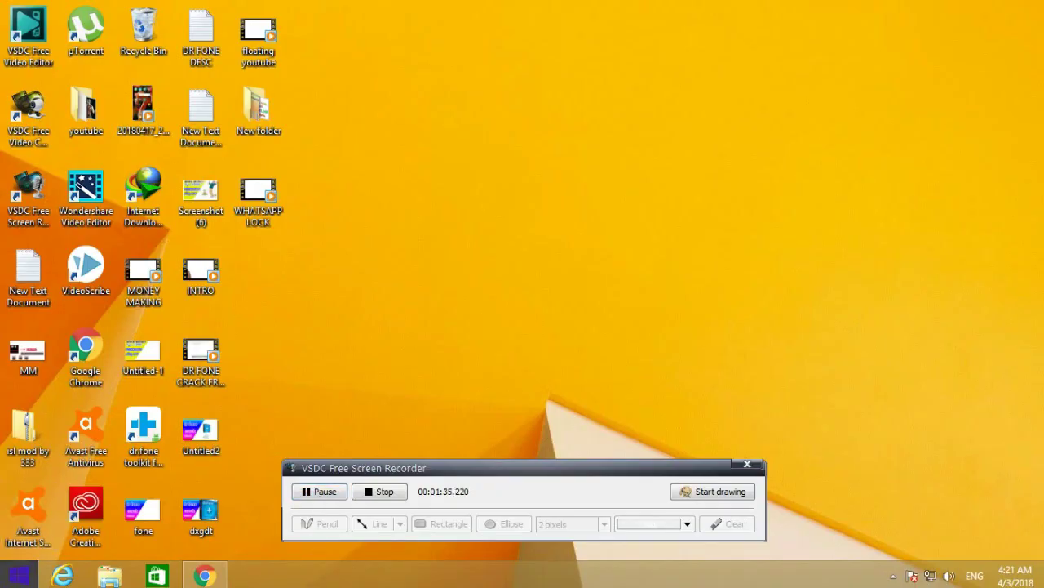
Step: Launch Run via Start search and run %temp% to open the user's Temp folder
key("super")
left_click(996, 65)
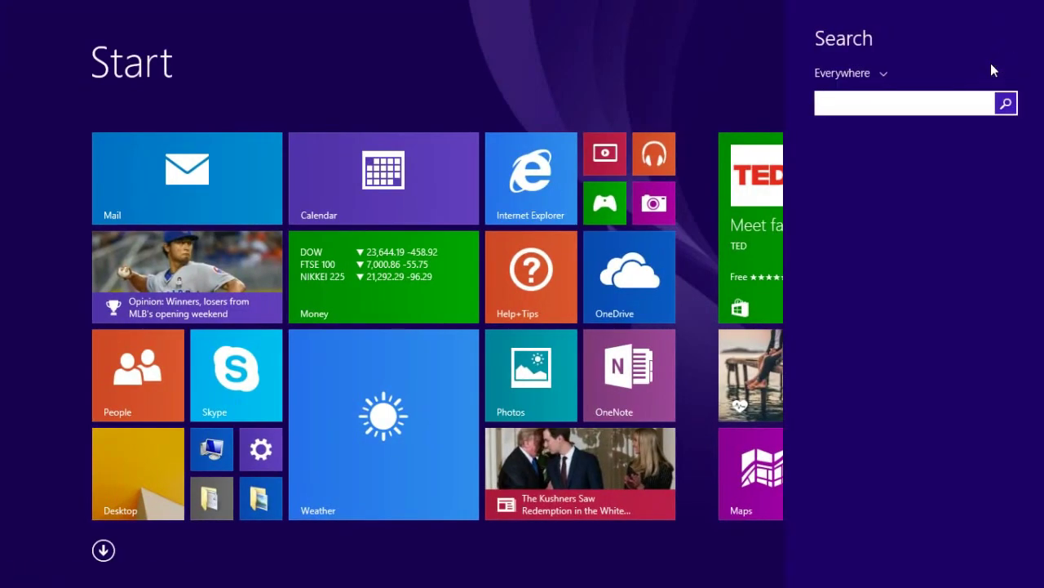
type("run")
key("Return")
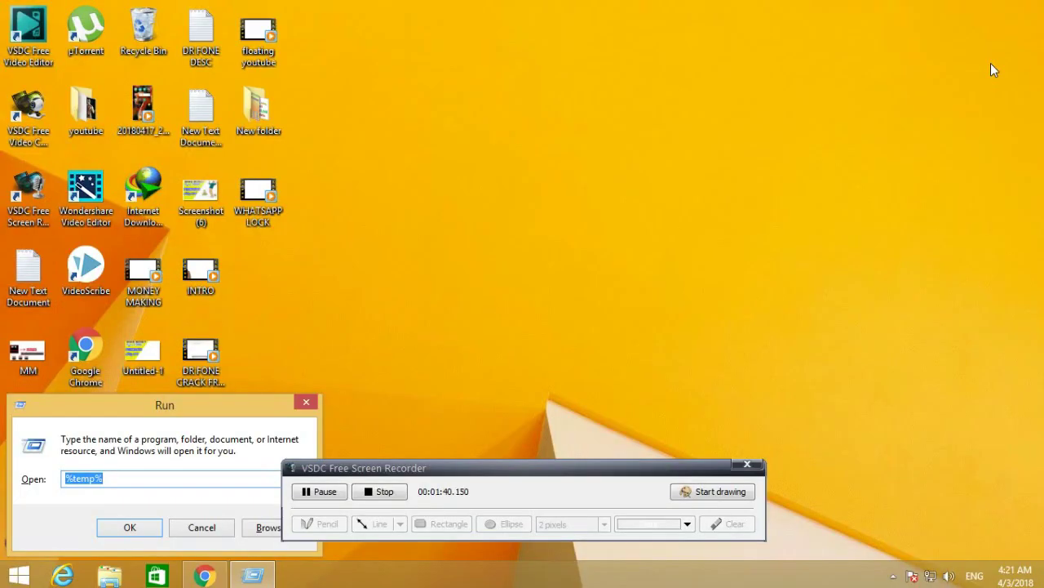
left_click(136, 479)
left_click(129, 527)
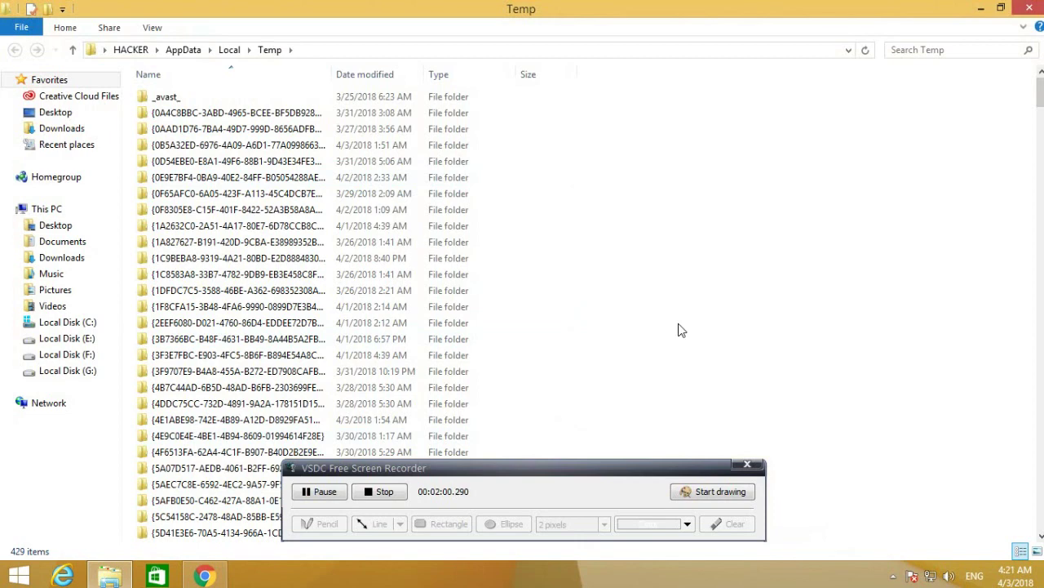
Step: Delete everything in the user's Temp folder, skipping all six in-use items
key("ctrl+a")
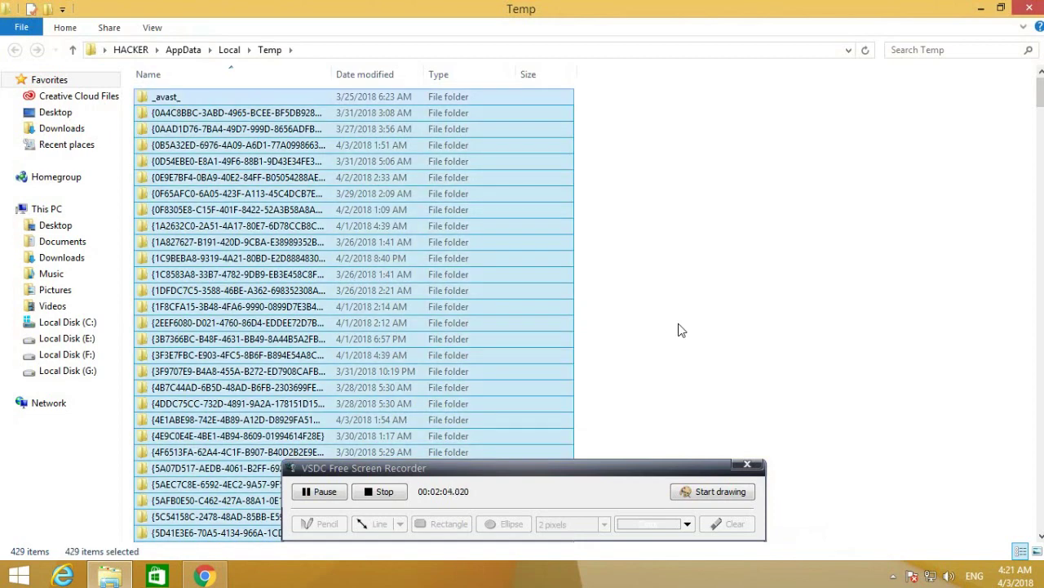
right_click(360, 336)
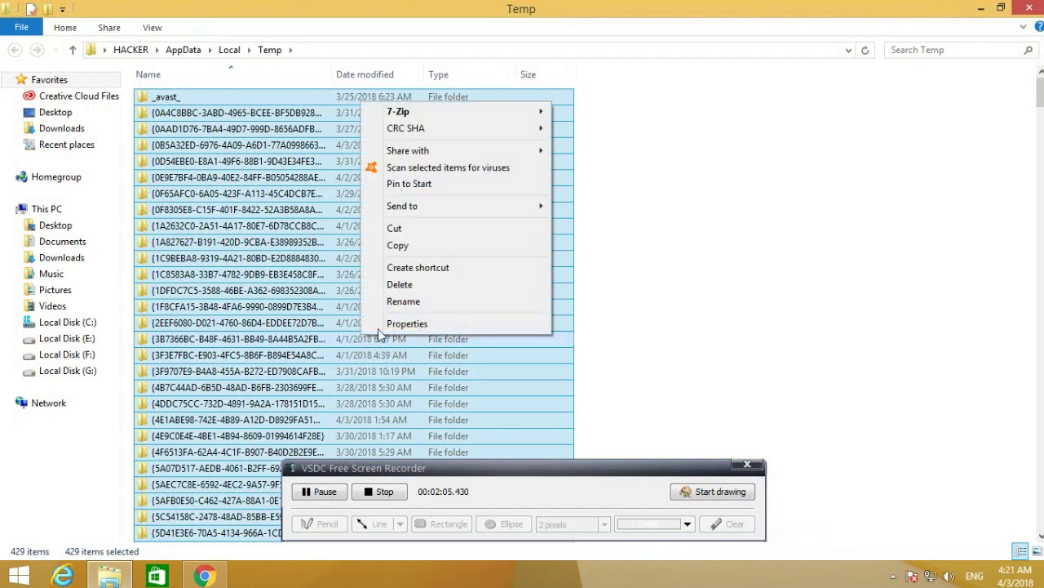
left_click(428, 282)
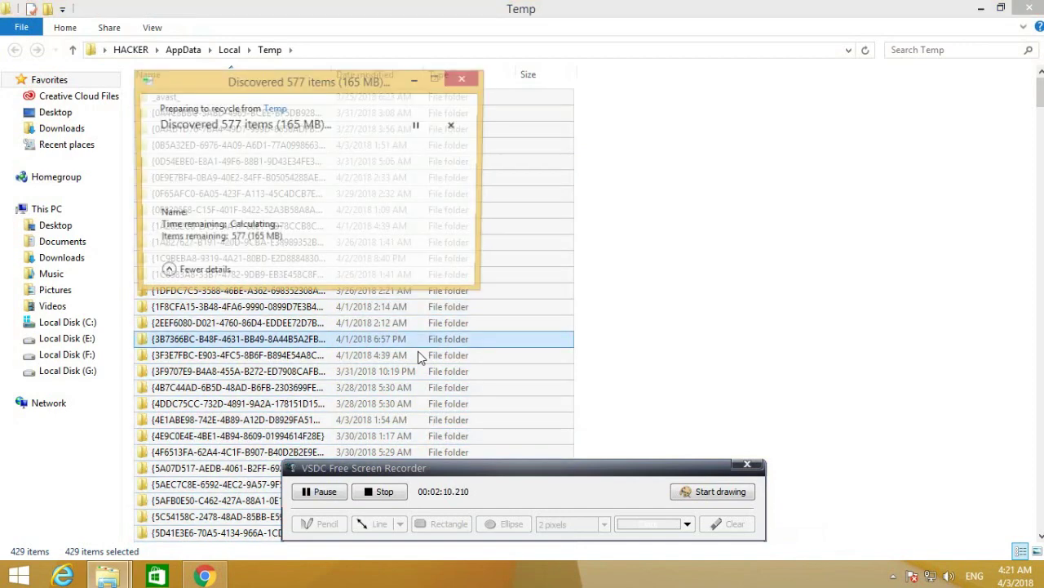
left_click(270, 213)
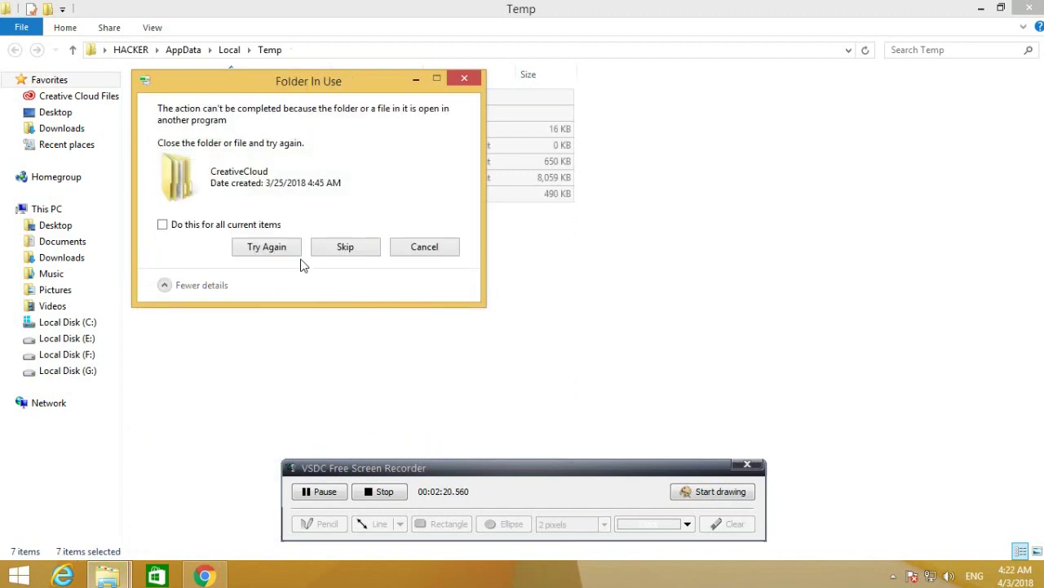
left_click(353, 248)
left_click(183, 226)
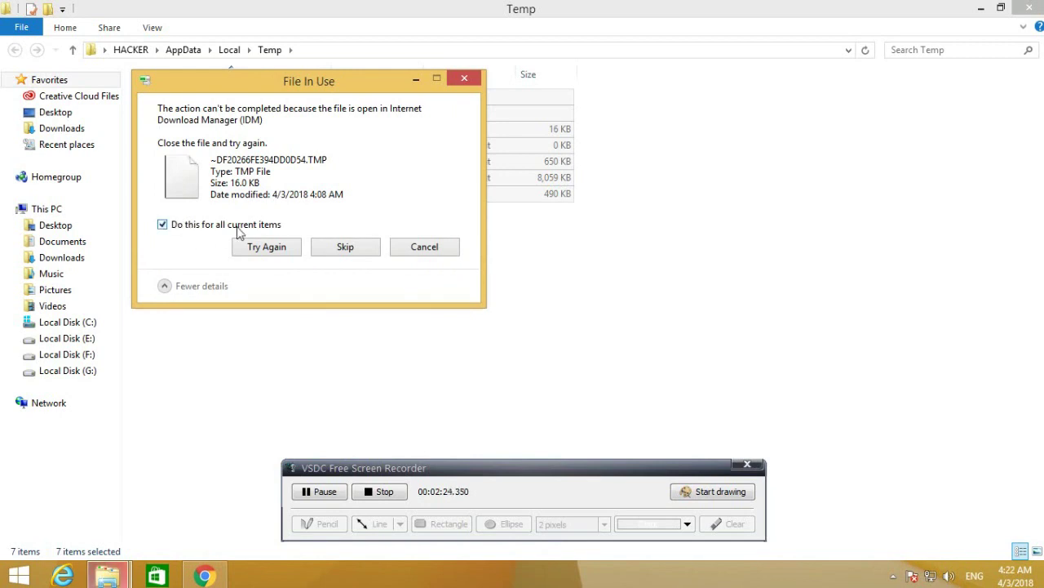
left_click(363, 249)
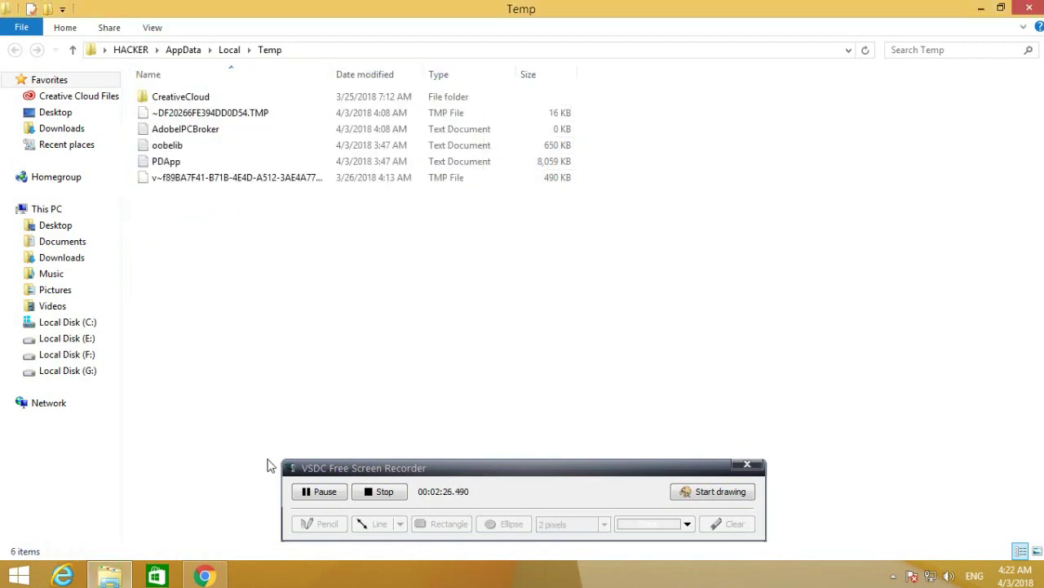